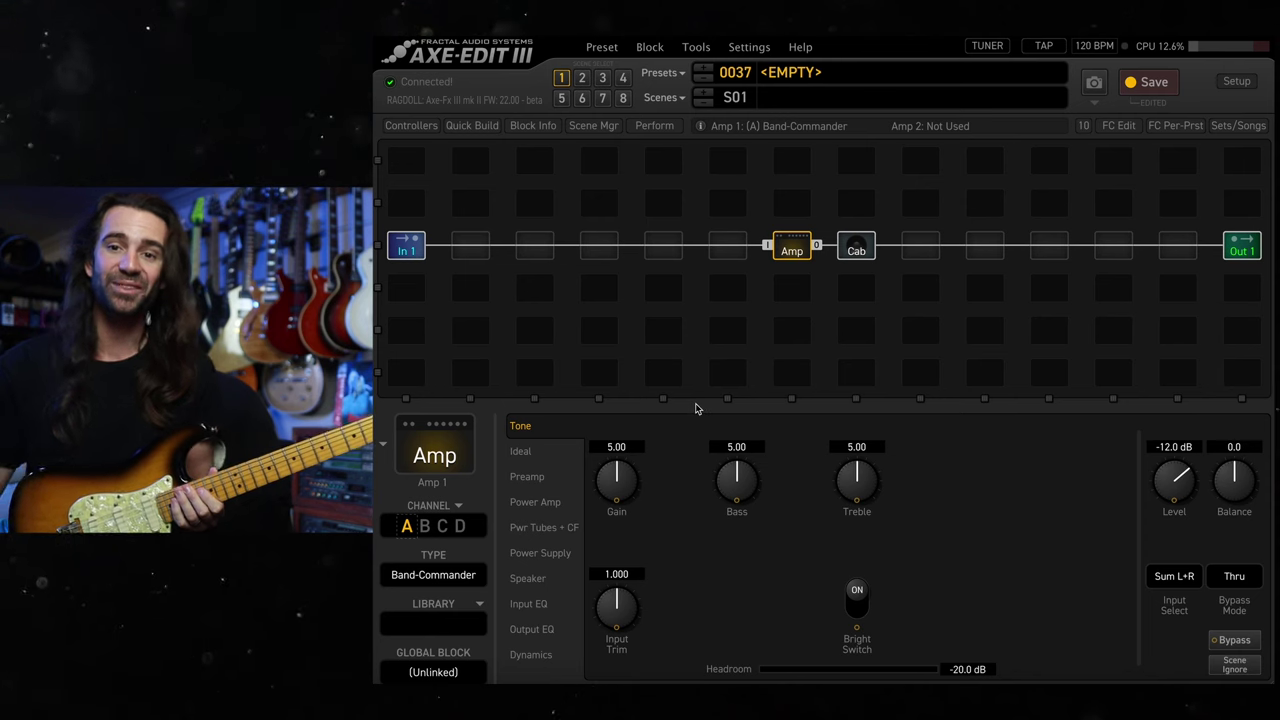
Show the Cab block's Dyna-Cab page, with Cab 1 on 4x12_Rumble_EV12L.
{"action": "left_click", "coordinate": [856, 245]}
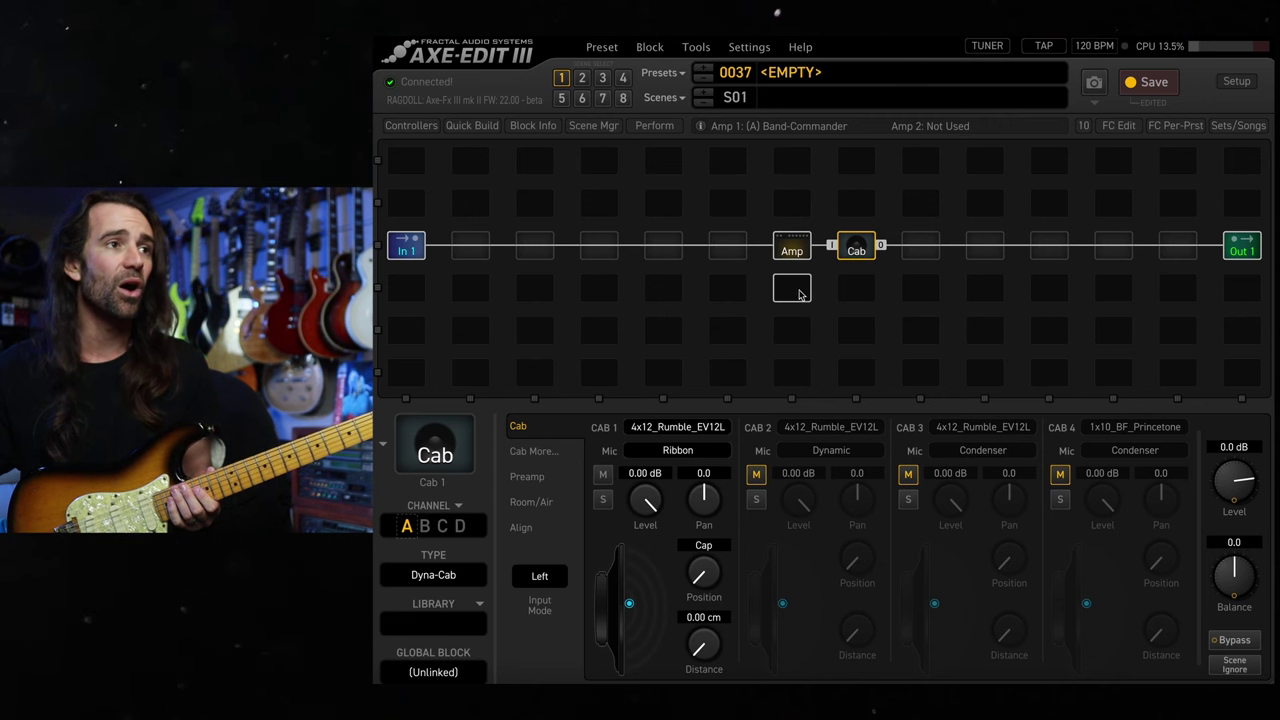
Unmute Cab 2 and Cab 3 so the Ribbon, Dynamic and Condenser Rumble EV12L cabs play together.
{"action": "left_click", "coordinate": [791, 250]}
{"action": "left_click", "coordinate": [858, 250]}
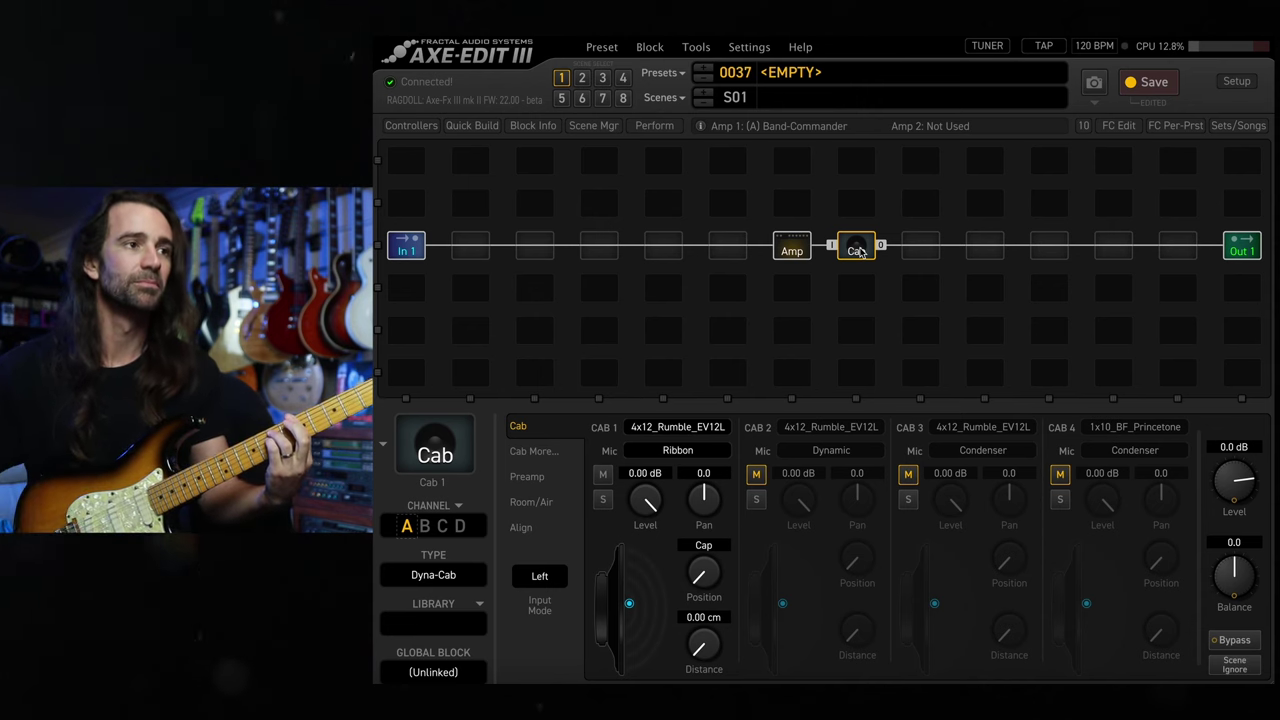
{"action": "left_click", "coordinate": [756, 473]}
{"action": "left_click", "coordinate": [908, 473]}
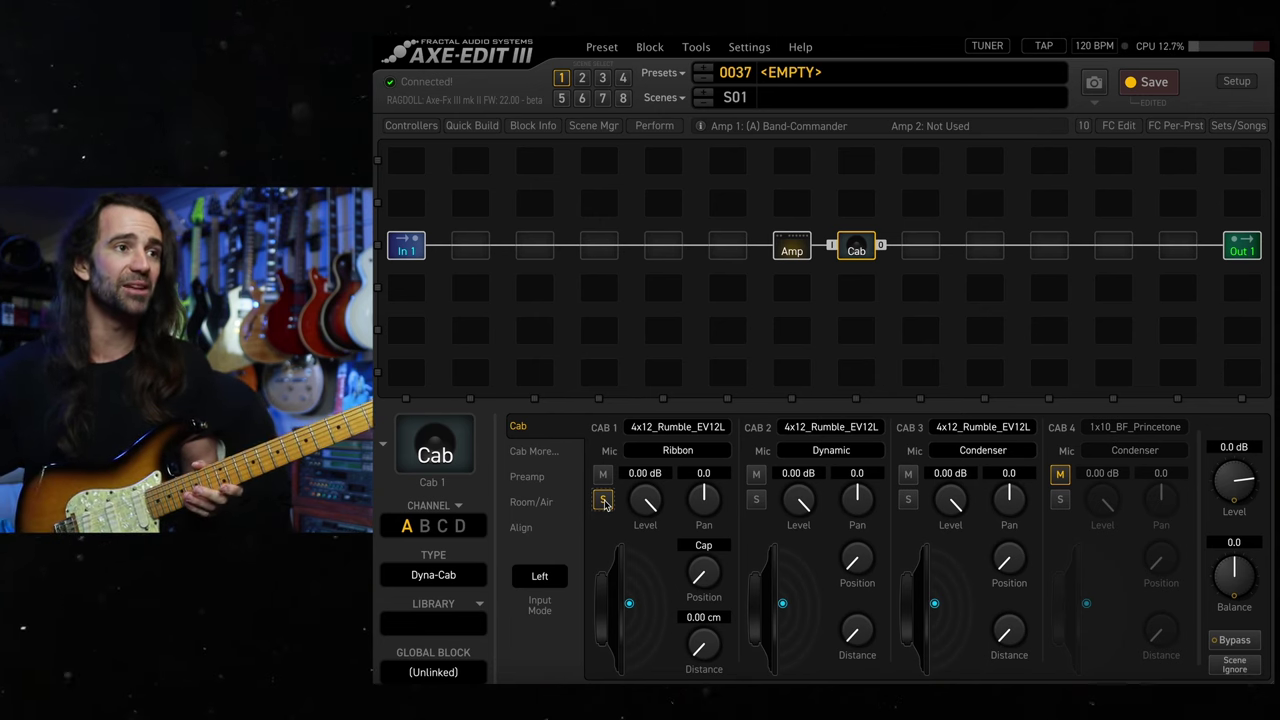
Solo Cab 2, the Dynamic-mic Rumble EV12L cabinet.
{"action": "left_click", "coordinate": [758, 500]}
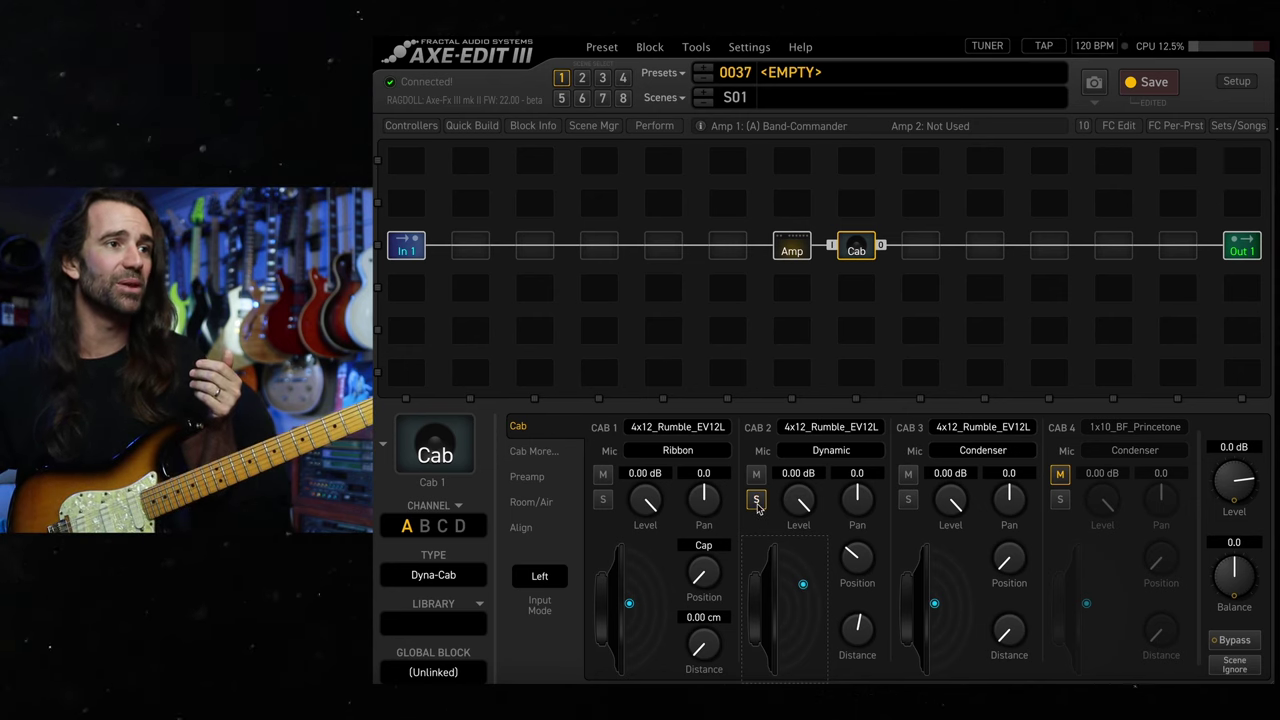
Mute Cab 3 and bring Cab 1's Ribbon level down to -1.81 dB.
{"action": "left_click", "coordinate": [908, 475]}
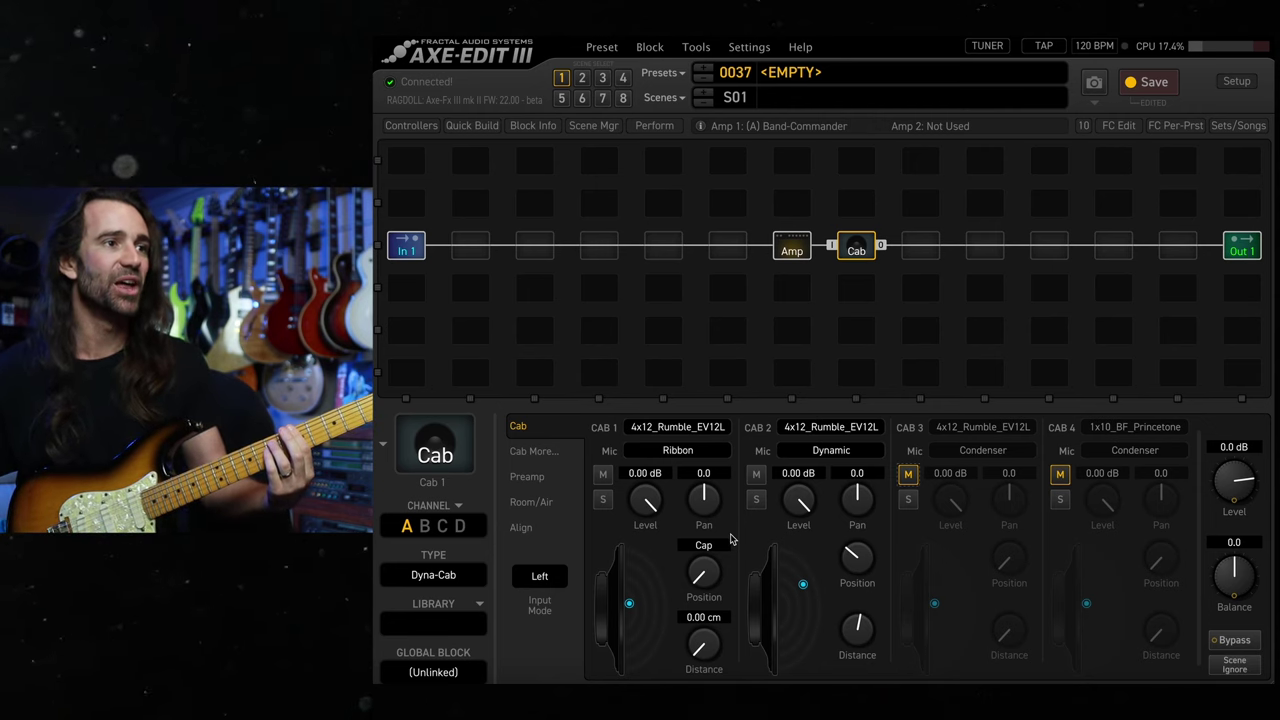
{"action": "left_click_drag", "start_coordinate": [645, 500], "coordinate": [612, 562]}
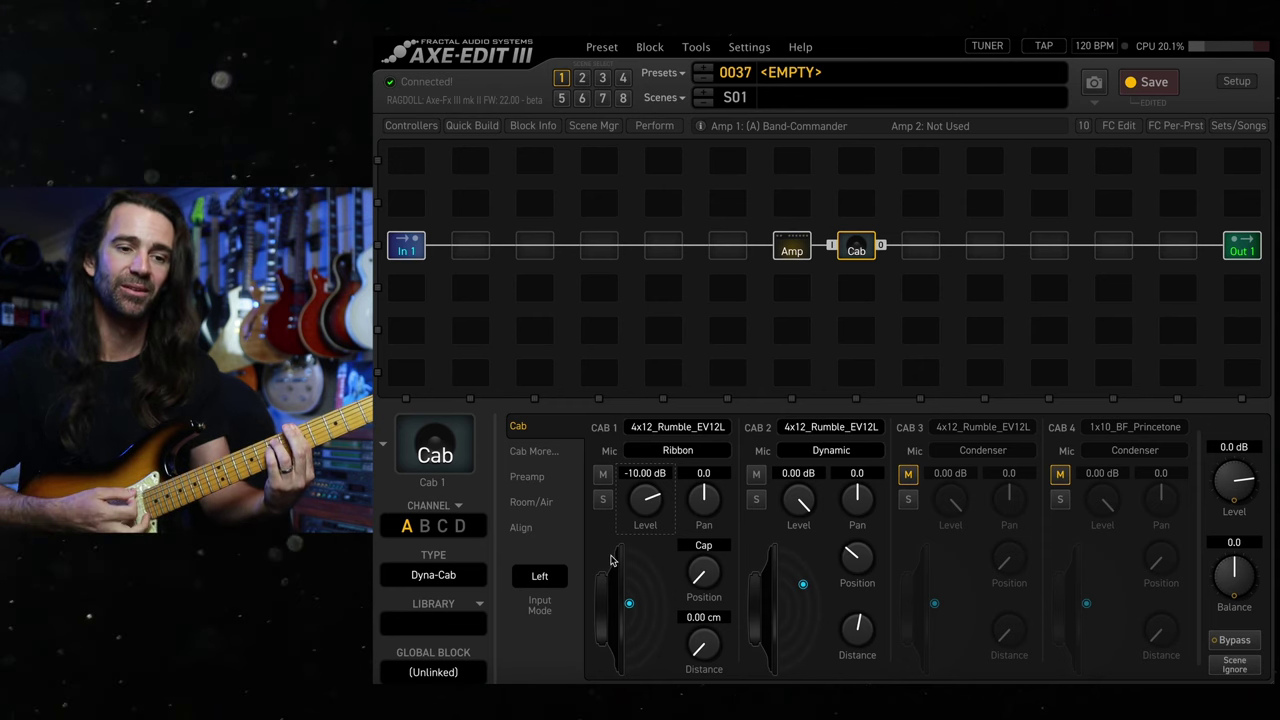
{"action": "double_click", "coordinate": [643, 520]}
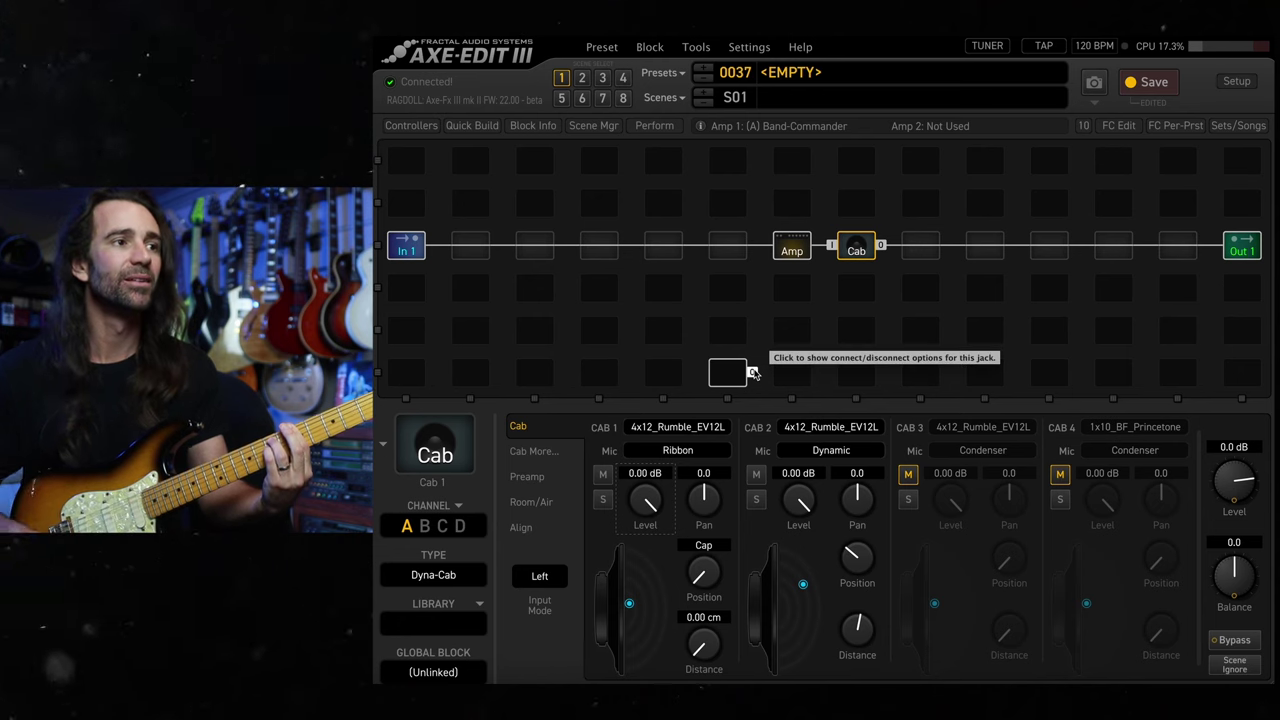
{"action": "left_click_drag", "start_coordinate": [661, 513], "coordinate": [640, 508]}
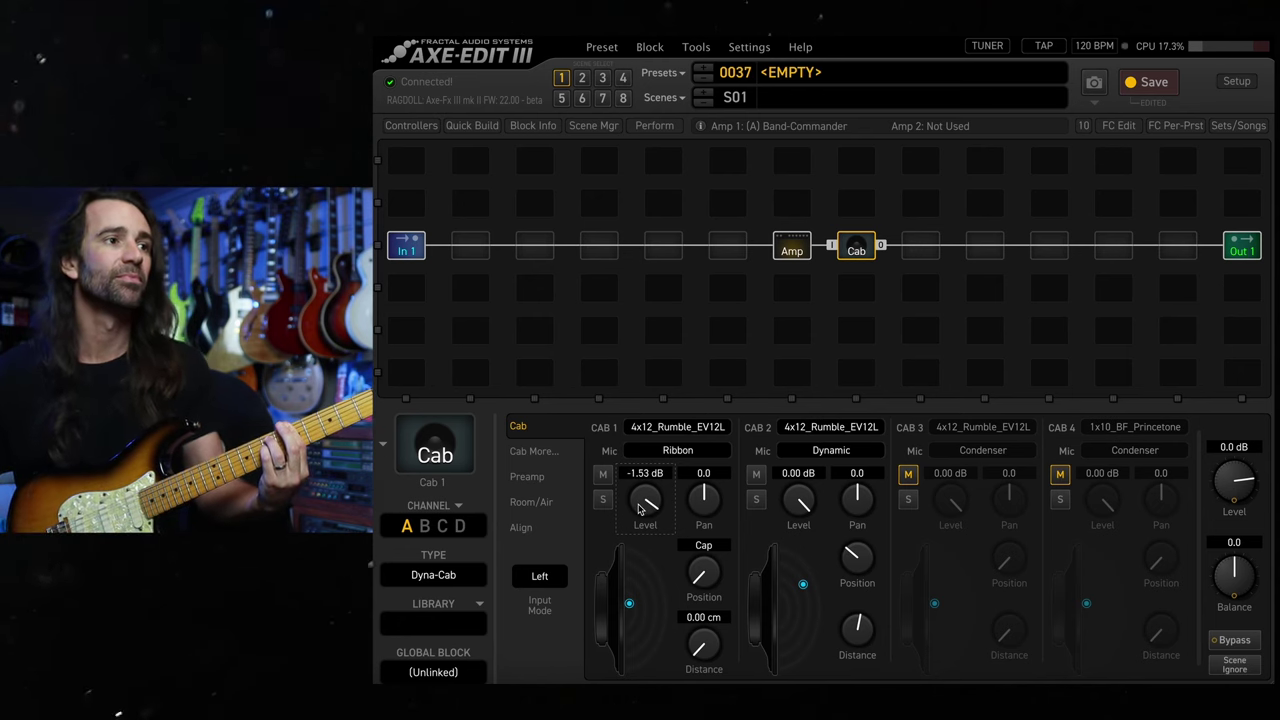
{"action": "mouse_move", "coordinate": [640, 508]}
{"action": "left_mouse_down"}
{"action": "mouse_move", "coordinate": [628, 530]}
{"action": "mouse_move", "coordinate": [646, 498]}
{"action": "left_mouse_up"}
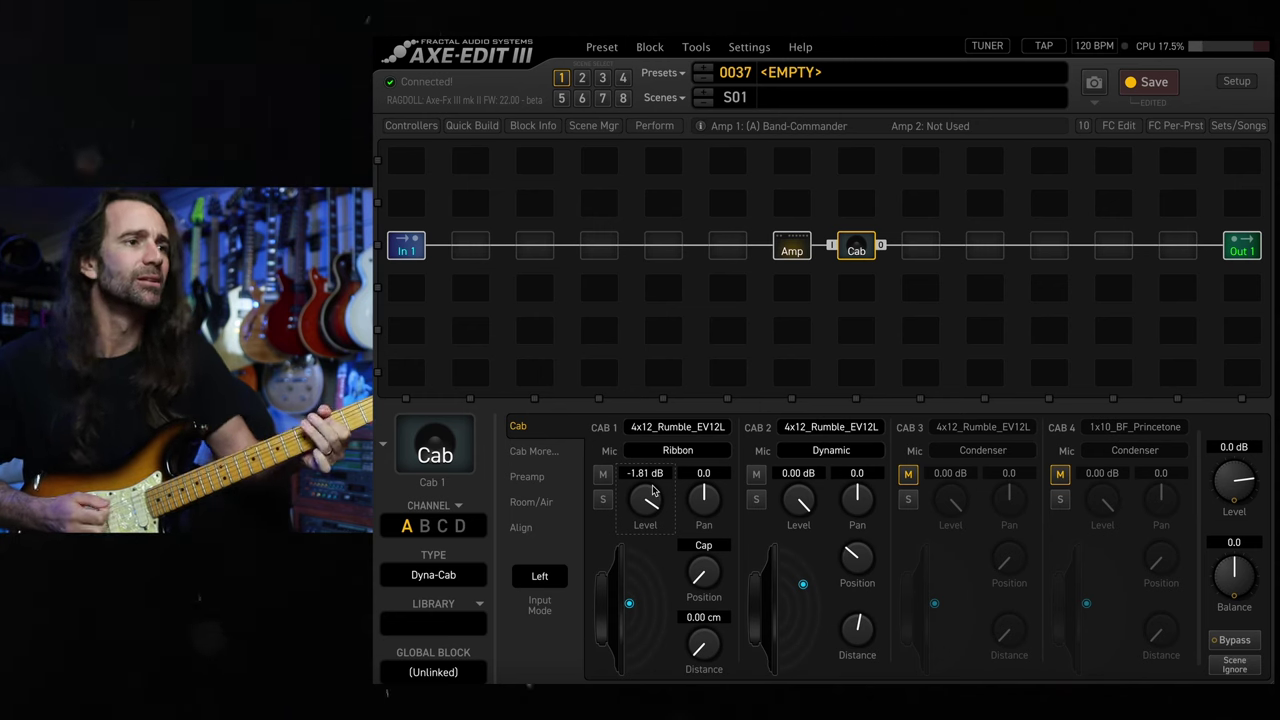
On the Align page, set Cab 2's Distance to 0.5 mm, leaving Cab 1 at 0.0 mm.
{"action": "left_click", "coordinate": [520, 527]}
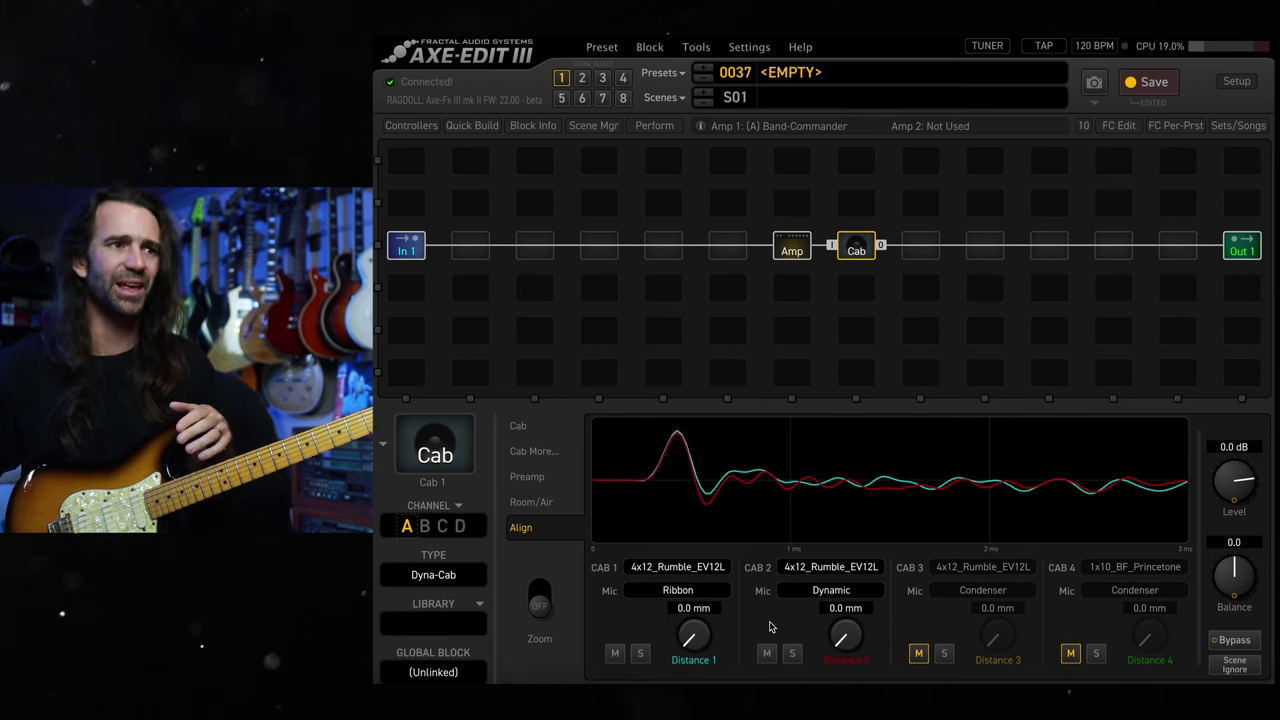
{"action": "double_click", "coordinate": [848, 608]}
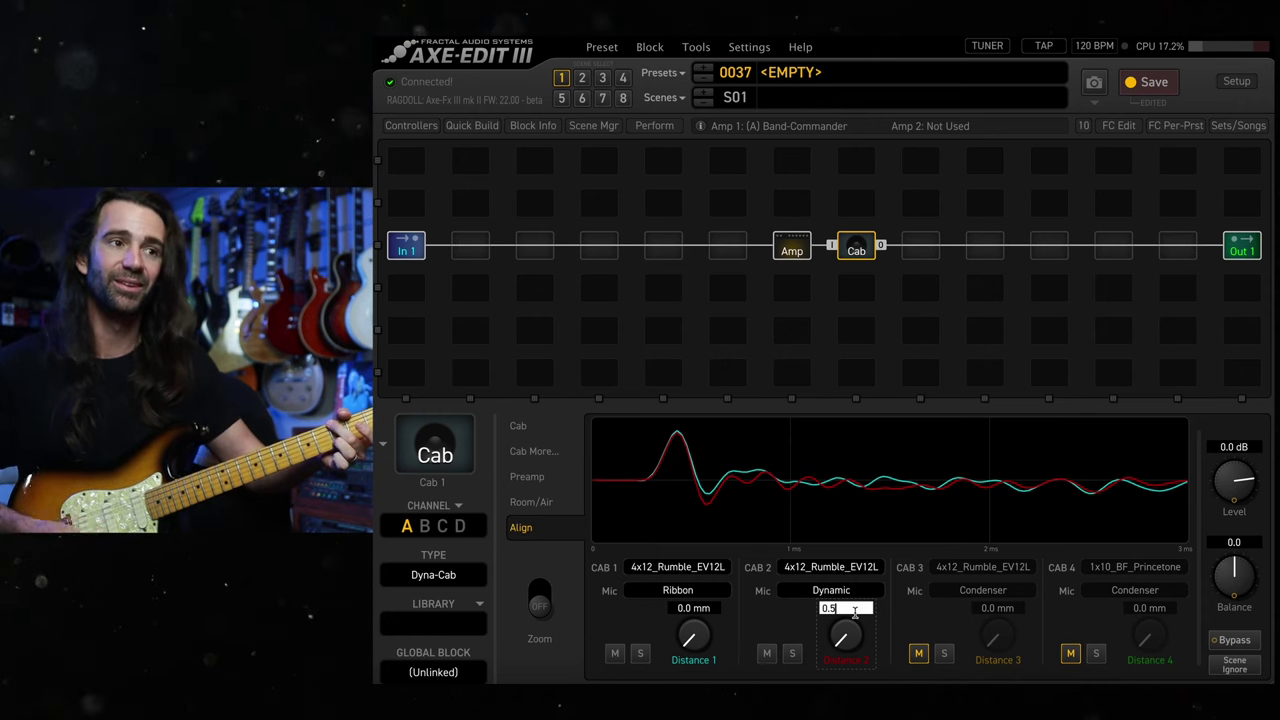
{"action": "key", "text": "Return"}
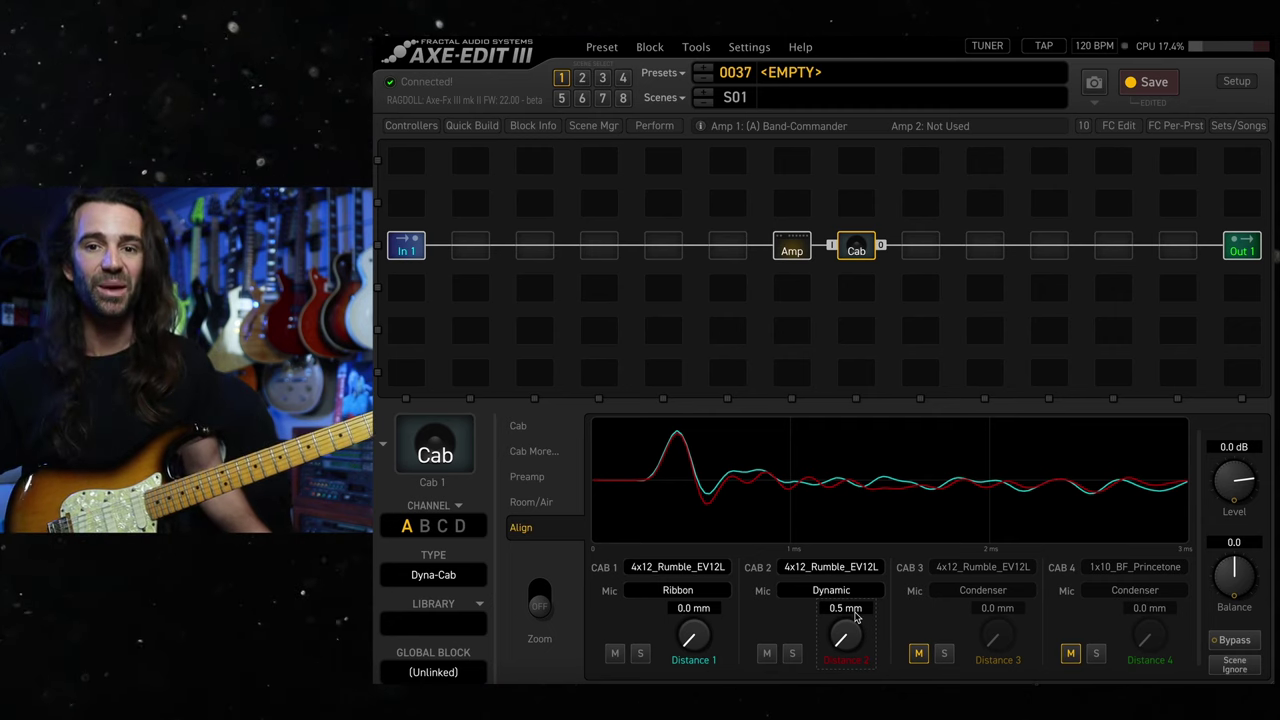
Insert a Reverb block in the slot before Out 1 and set its type to Rich Hall.
{"action": "left_click", "coordinate": [530, 477]}
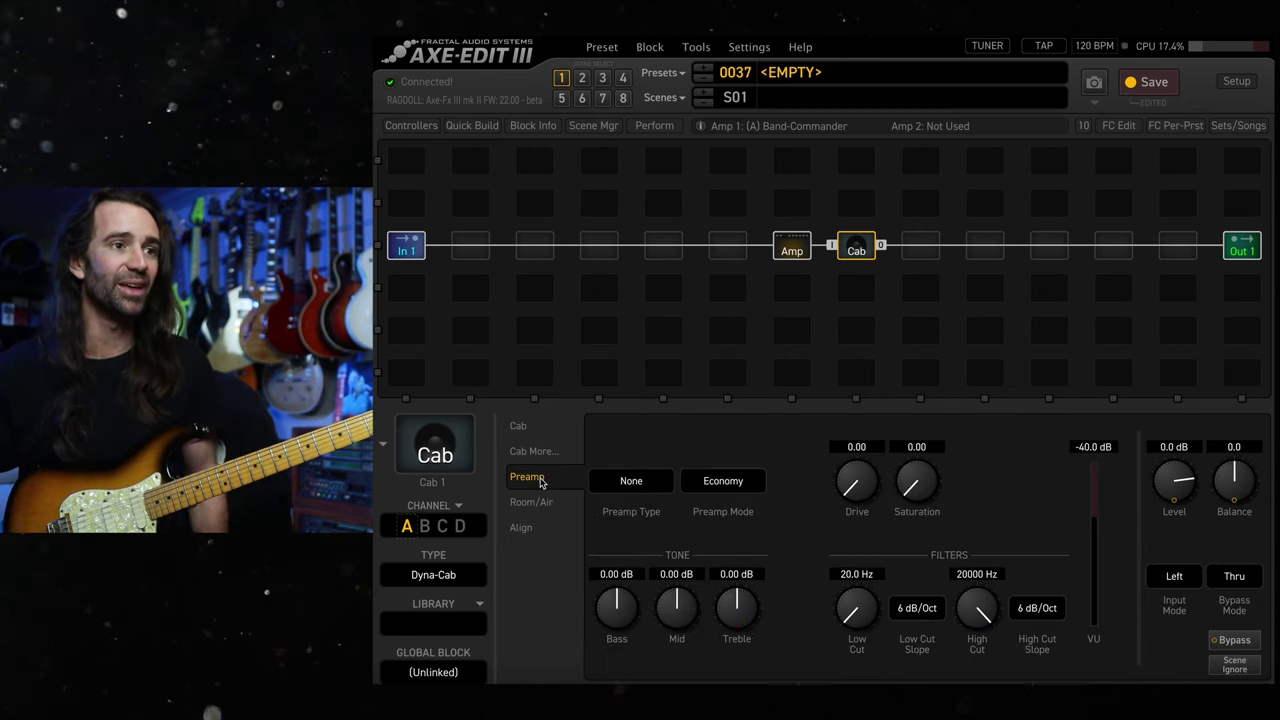
{"action": "left_click", "coordinate": [540, 427]}
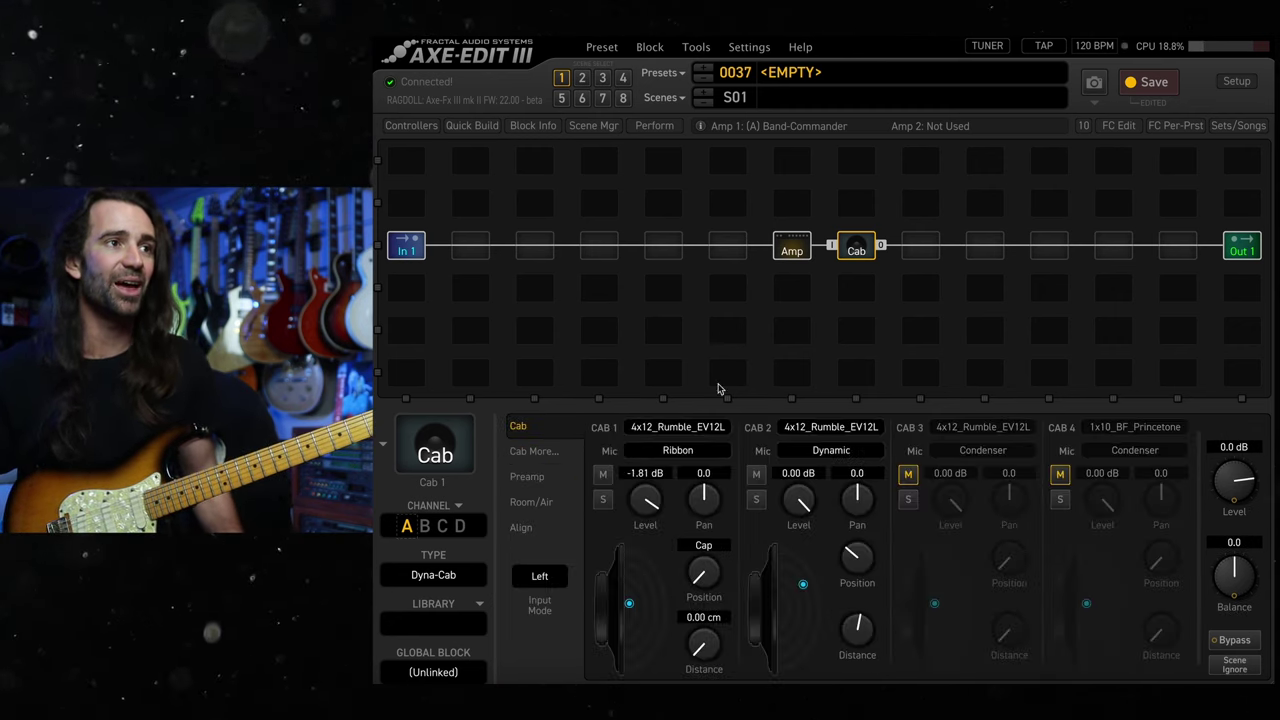
{"action": "left_click", "coordinate": [792, 248]}
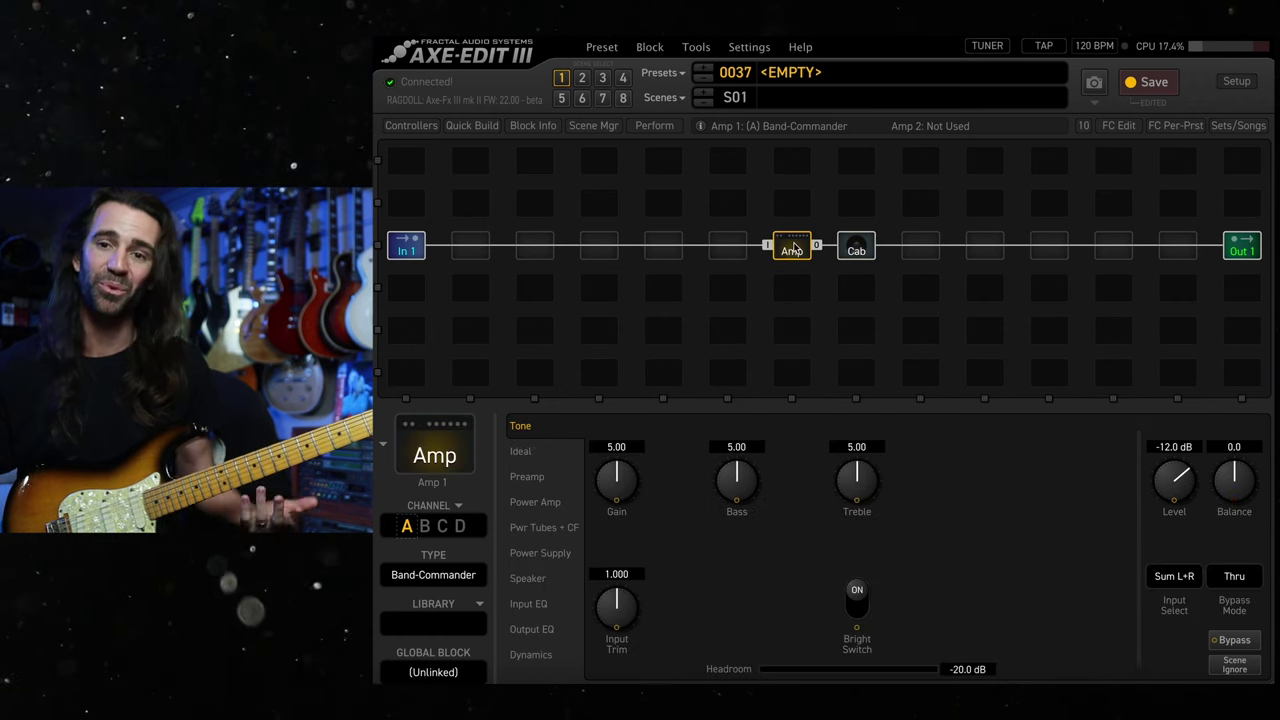
{"action": "left_click", "coordinate": [1179, 252]}
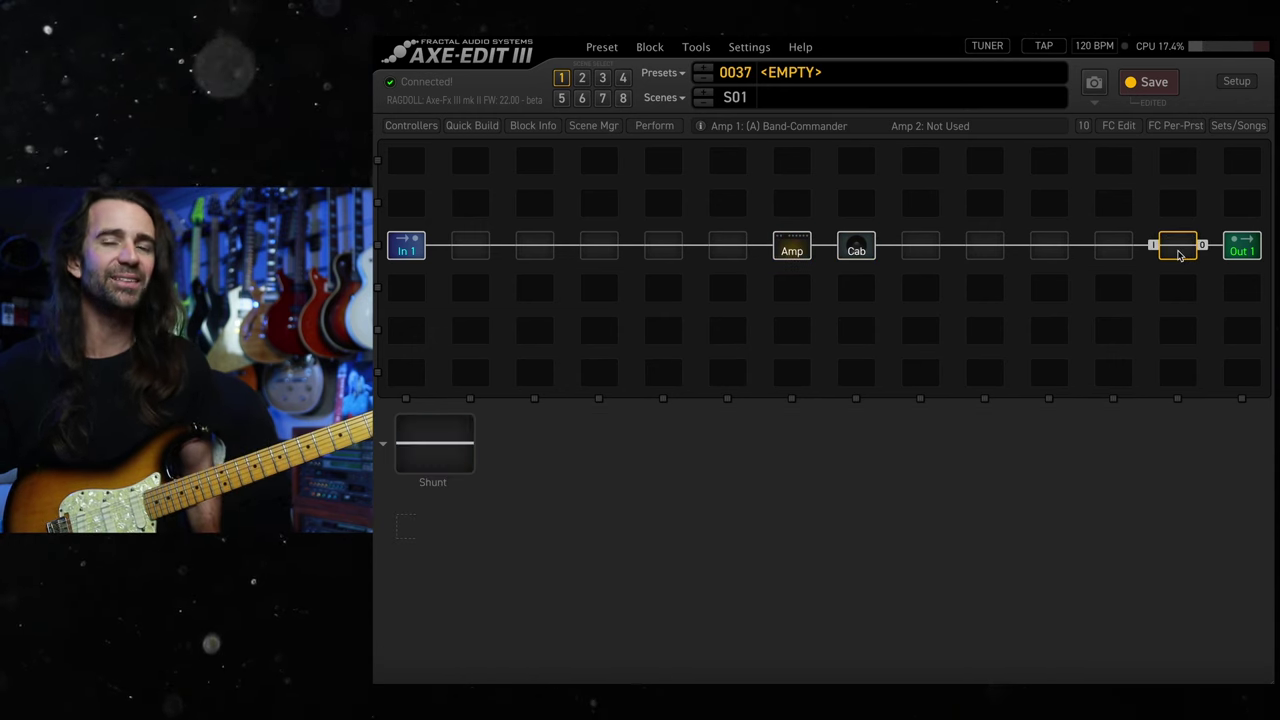
{"action": "right_click", "coordinate": [1179, 252]}
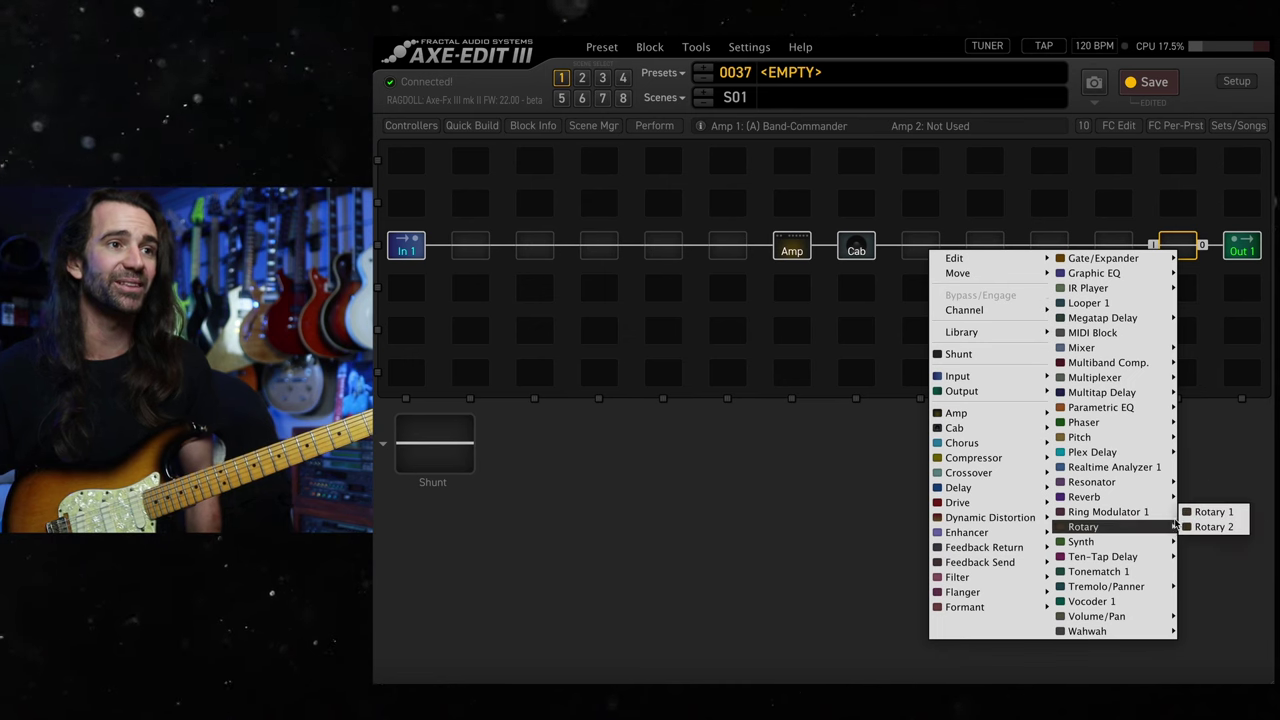
{"action": "mouse_move", "coordinate": [1168, 497]}
{"action": "left_click", "coordinate": [1214, 482]}
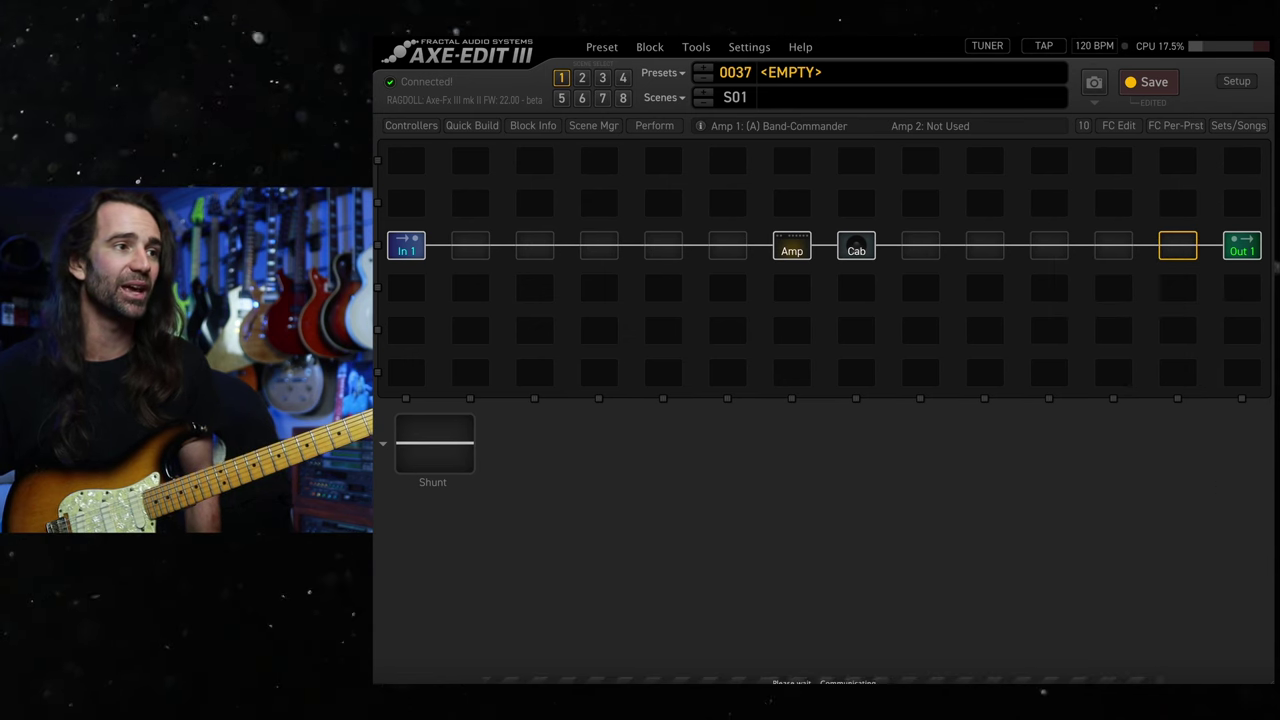
{"action": "left_click", "coordinate": [434, 491]}
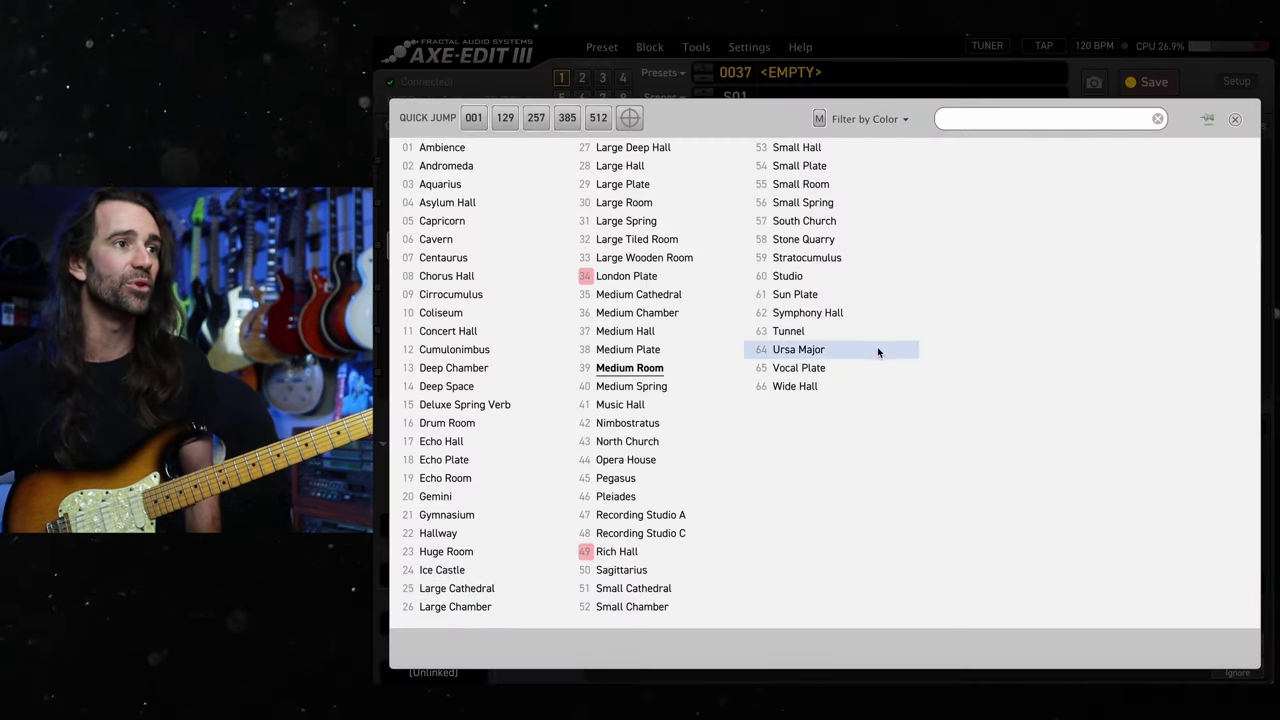
{"action": "left_click", "coordinate": [617, 551]}
Add a Multitap Delay between Cab and Reverb, type Aurora Delay, Mix lowered to 8.5%.
{"action": "left_click", "coordinate": [985, 245]}
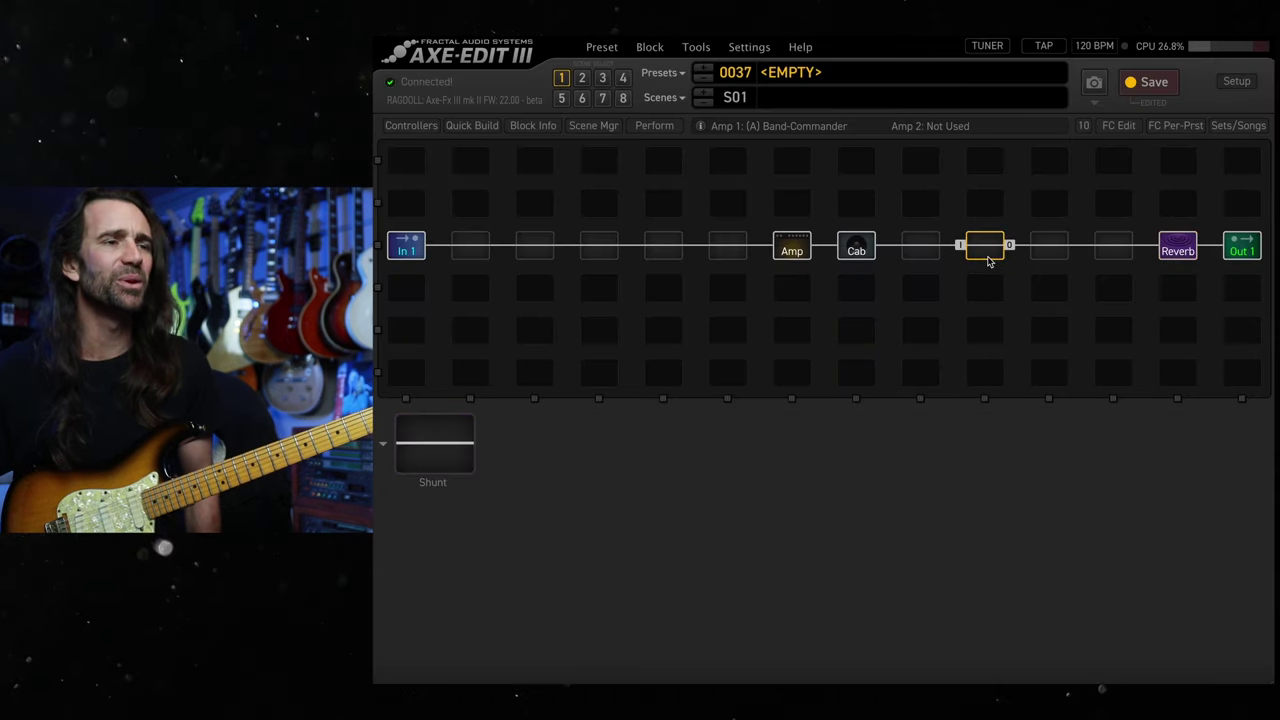
{"action": "right_click", "coordinate": [986, 250]}
{"action": "mouse_move", "coordinate": [972, 400]}
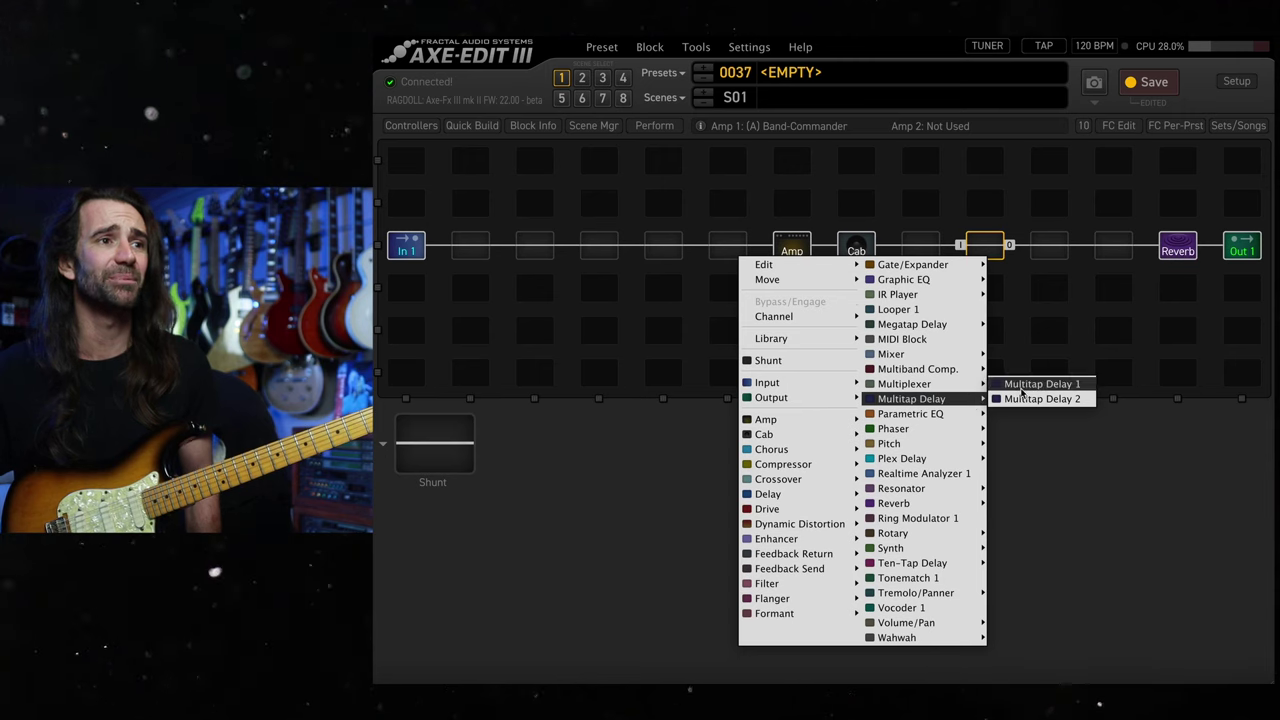
{"action": "left_click", "coordinate": [1040, 384]}
{"action": "left_click", "coordinate": [448, 584]}
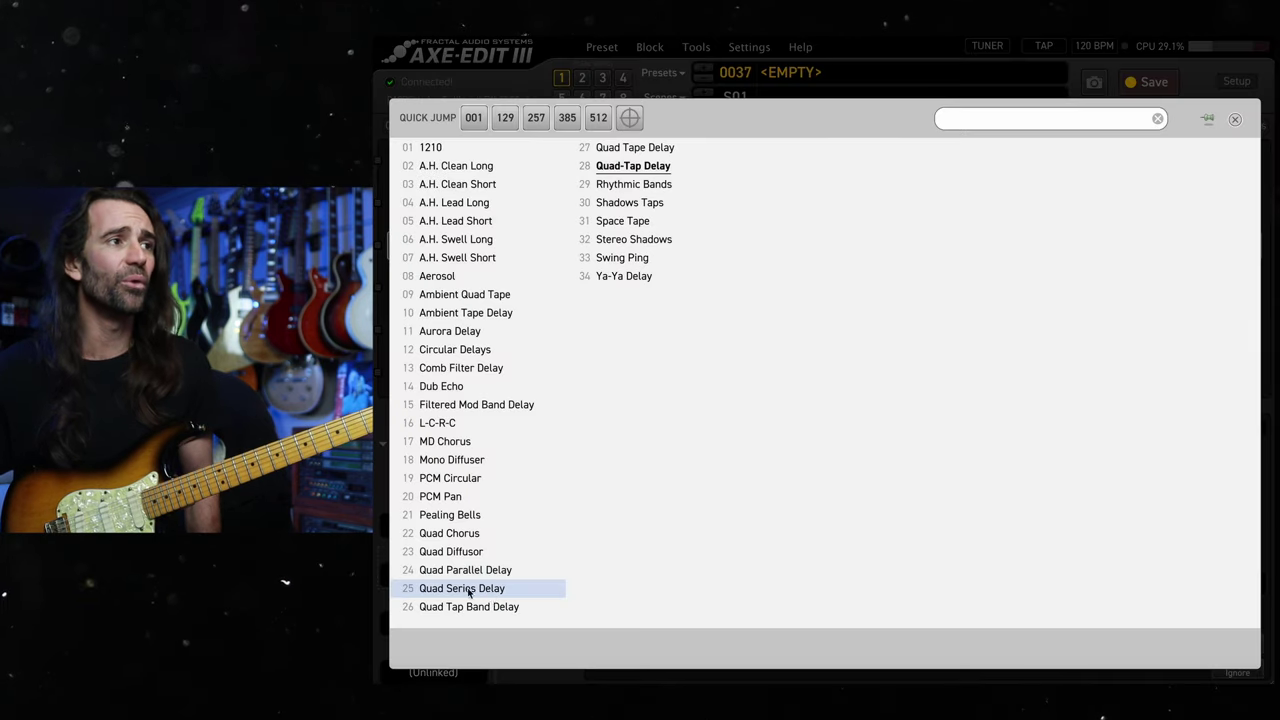
{"action": "left_click", "coordinate": [555, 331]}
{"action": "left_click_drag", "start_coordinate": [1127, 472], "coordinate": [1106, 510]}
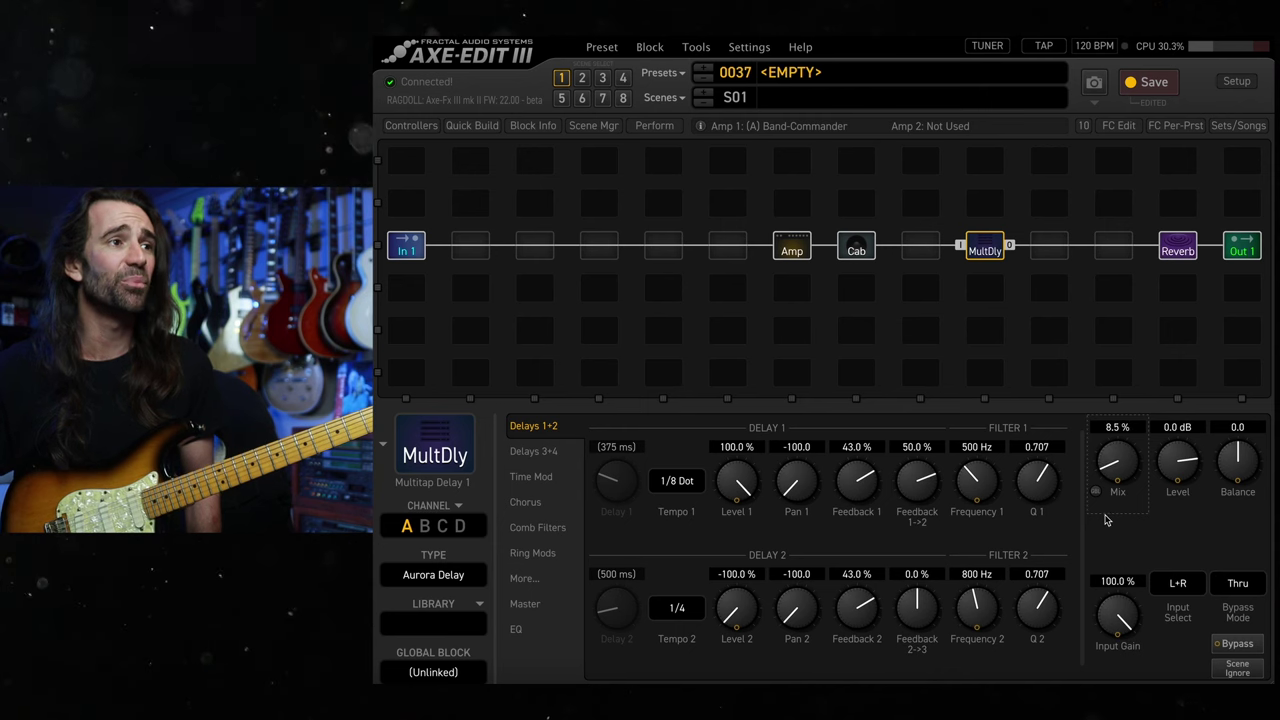
Insert a Studio FF Compressor right after In 1 and set its Ratio to 4.
{"action": "left_click", "coordinate": [468, 246]}
{"action": "right_click", "coordinate": [466, 250]}
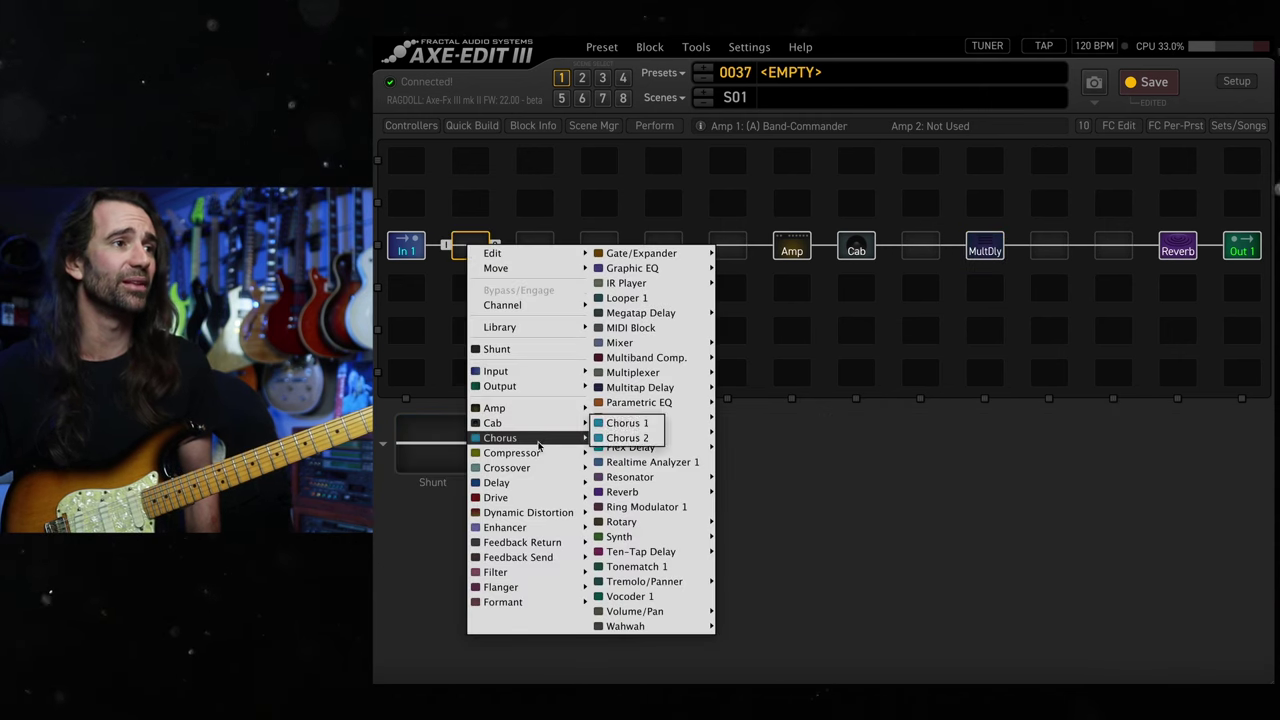
{"action": "mouse_move", "coordinate": [512, 452]}
{"action": "left_click", "coordinate": [639, 410]}
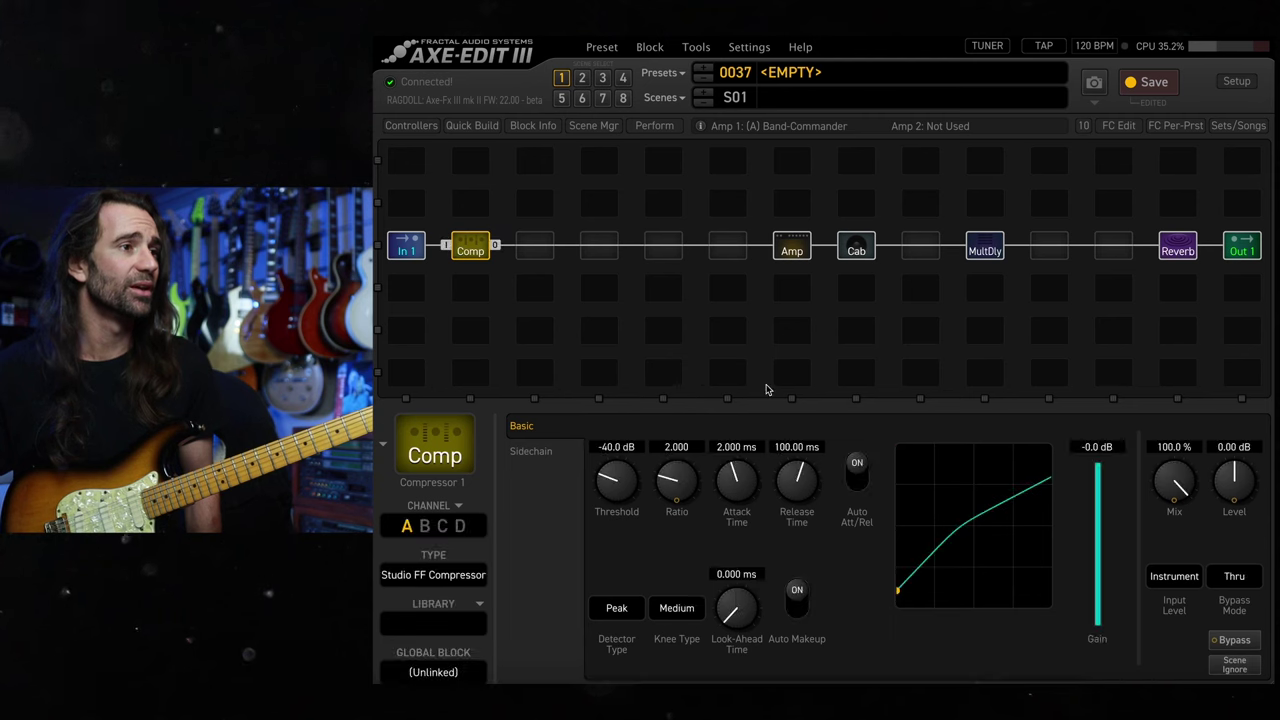
{"action": "left_click", "coordinate": [676, 447]}
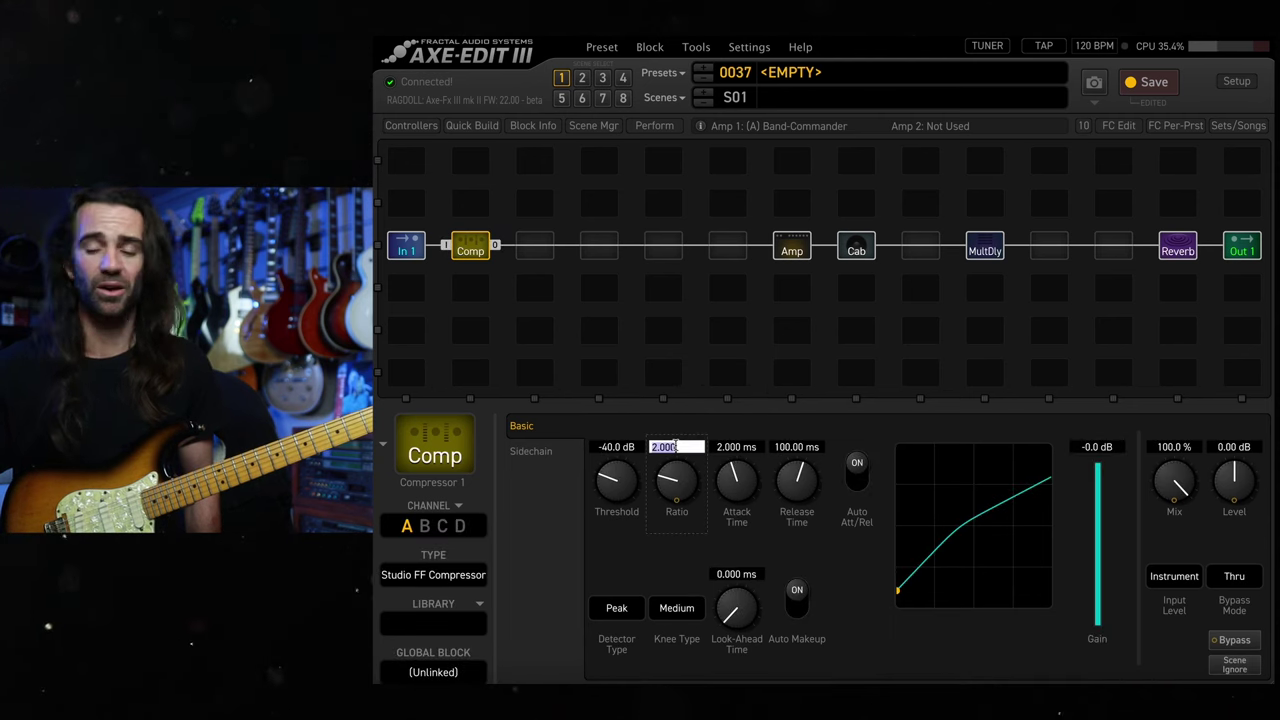
{"action": "type", "text": "4"}
{"action": "key", "text": "Return"}
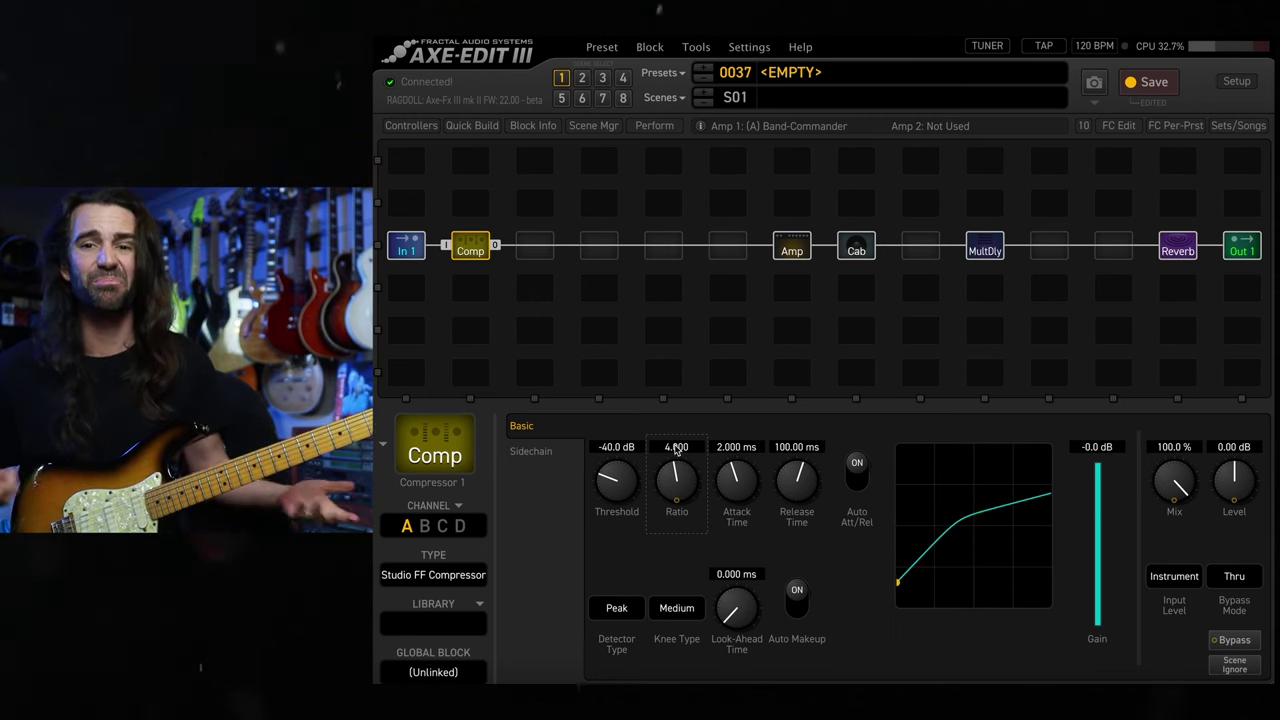
Insert a Griddle Cake Drive between Comp and Amp: Drive 6.60, Presence 1.84, Level 5.47.
{"action": "left_click", "coordinate": [663, 246]}
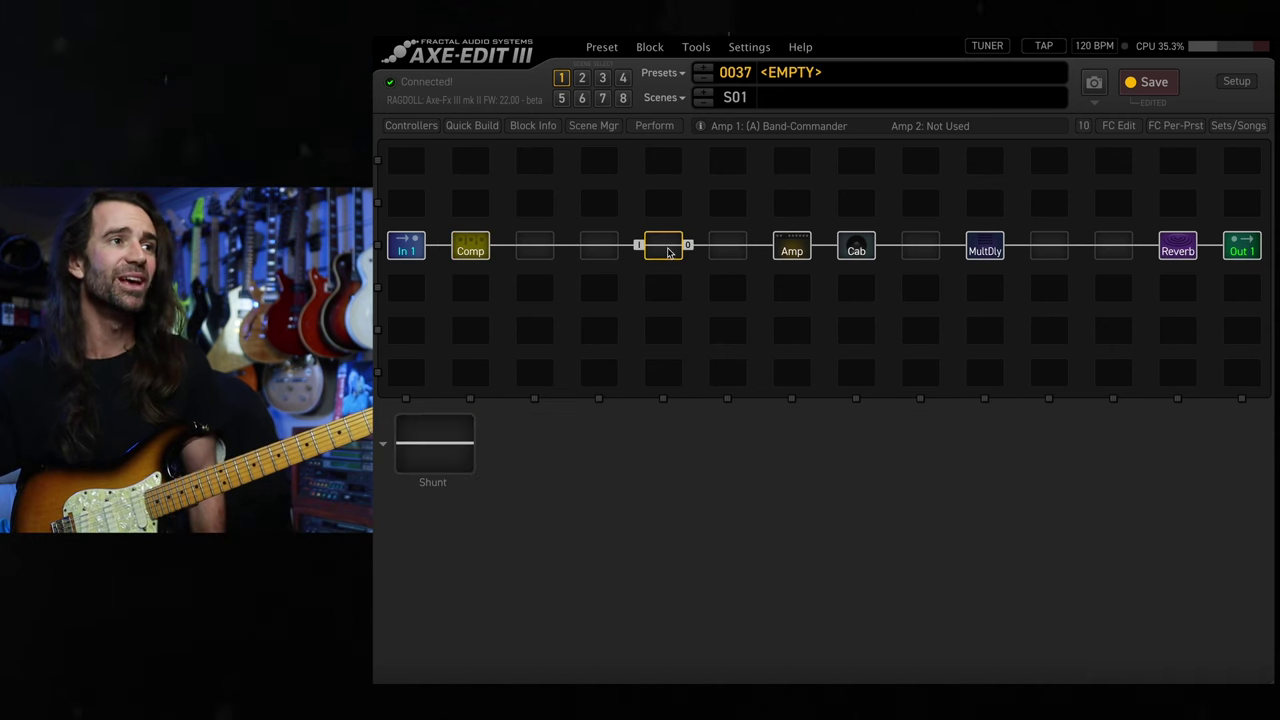
{"action": "right_click", "coordinate": [665, 247]}
{"action": "mouse_move", "coordinate": [697, 500]}
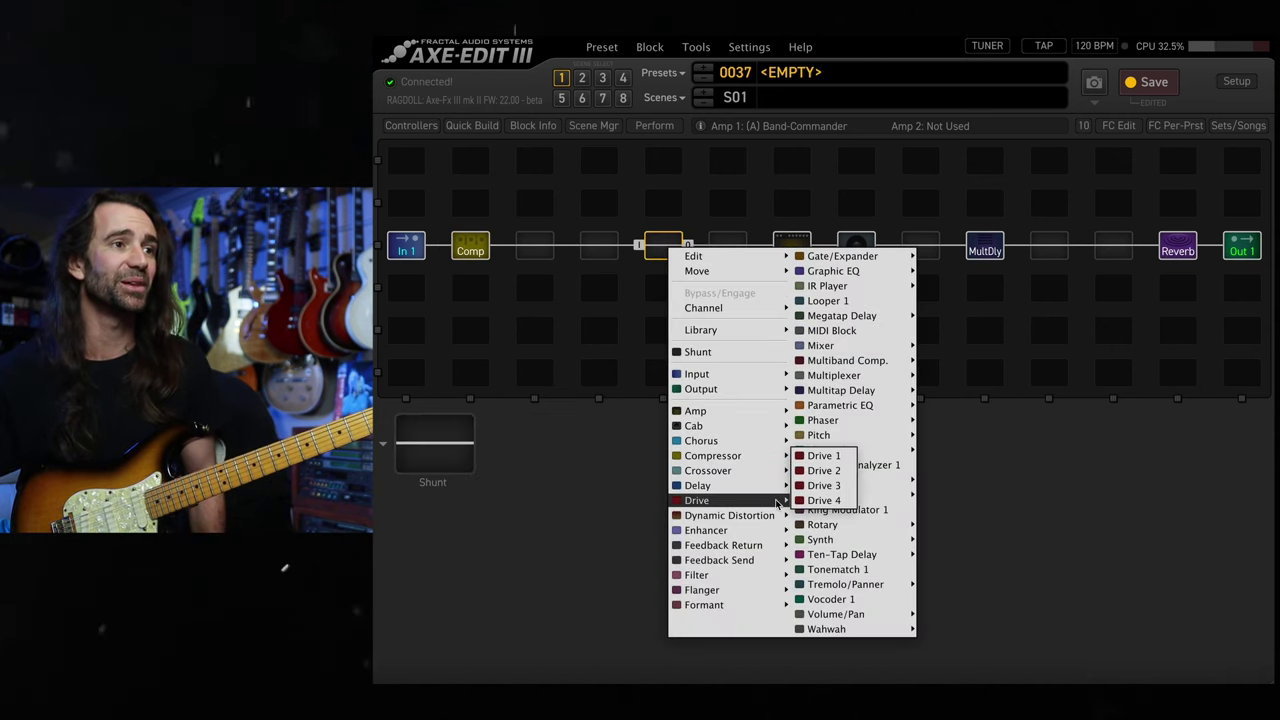
{"action": "left_click", "coordinate": [820, 456]}
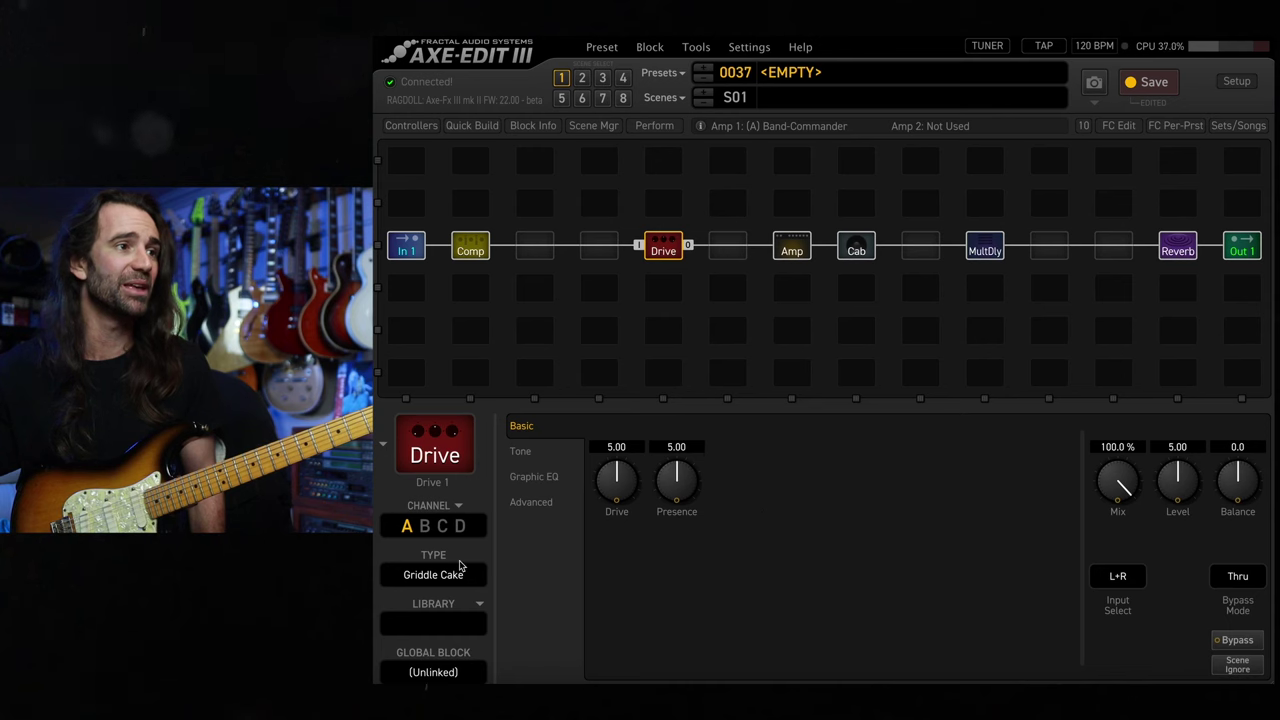
{"action": "left_click_drag", "start_coordinate": [693, 493], "coordinate": [611, 514]}
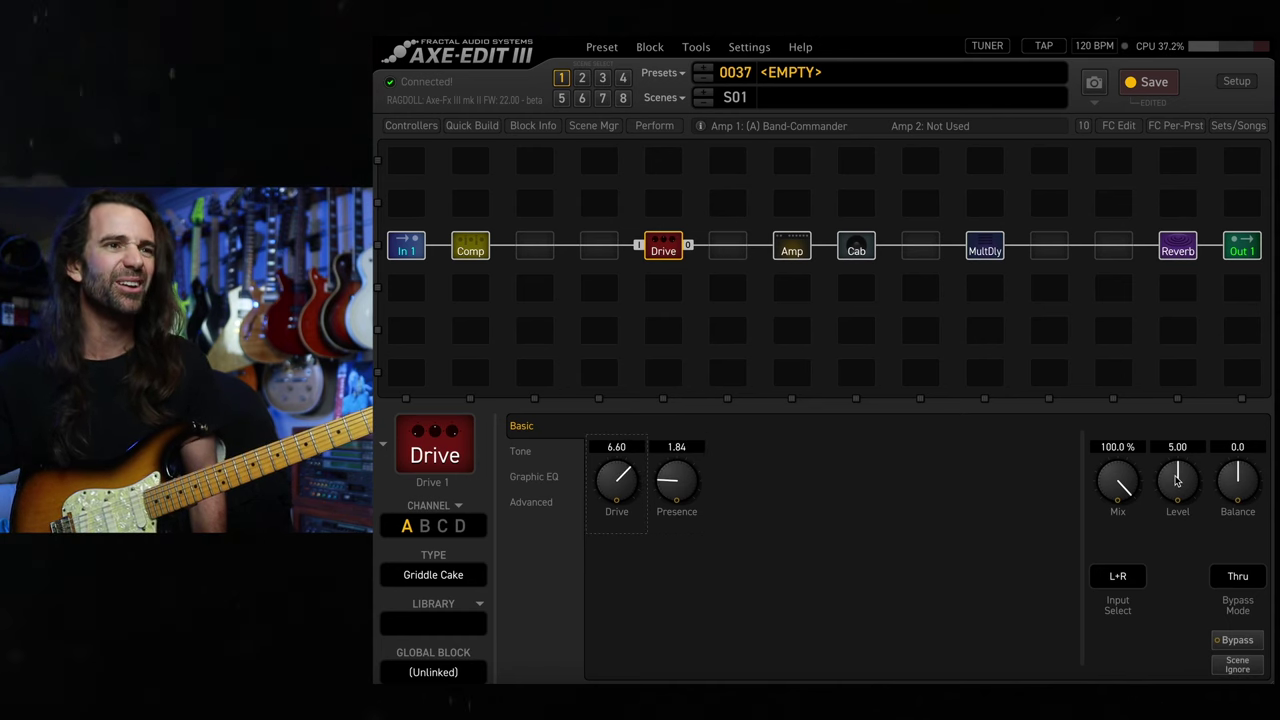
{"action": "left_click_drag", "start_coordinate": [1179, 480], "coordinate": [1183, 468]}
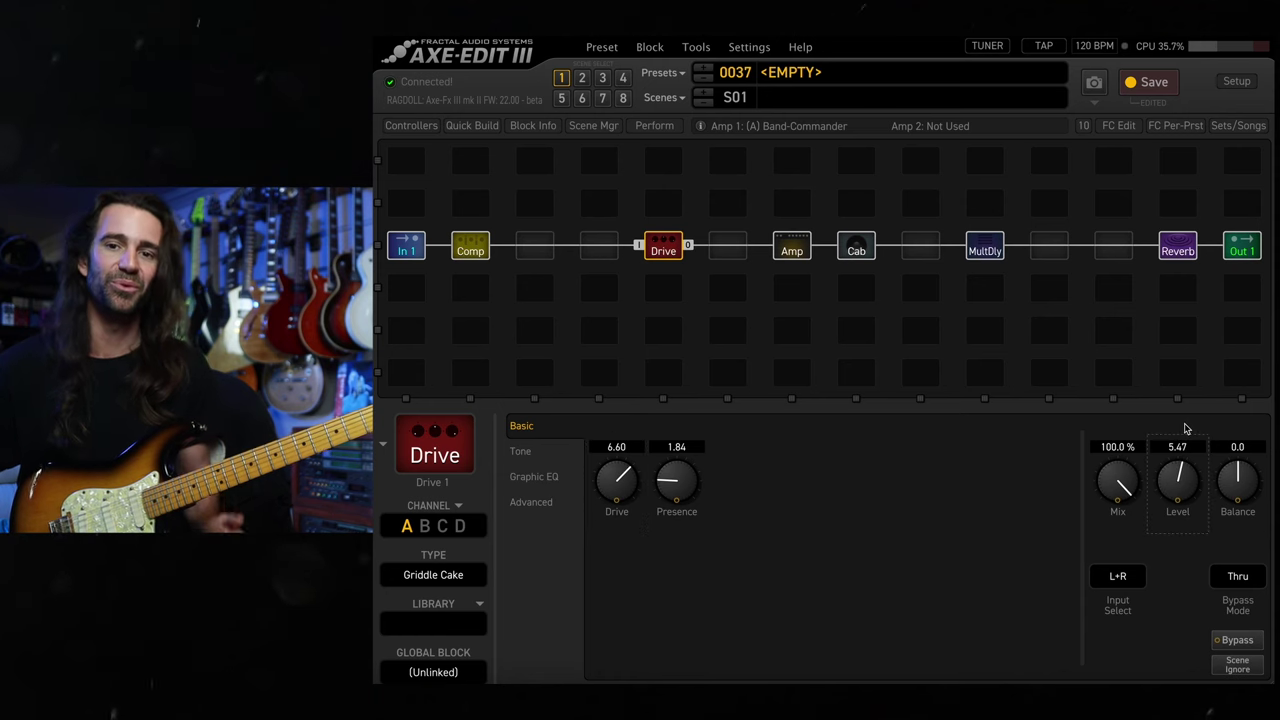